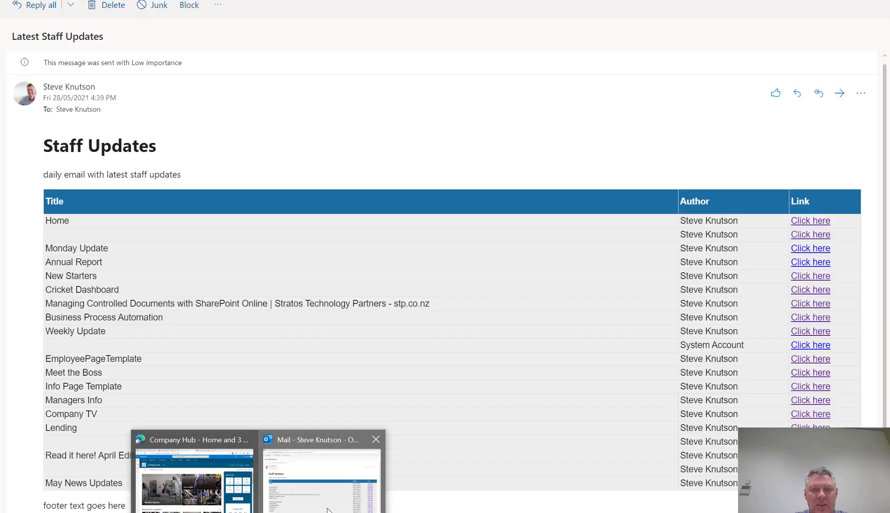
Open the Latest Staff Updates email in Outlook and follow a Click here link to Monday Update
left_click(320, 476)
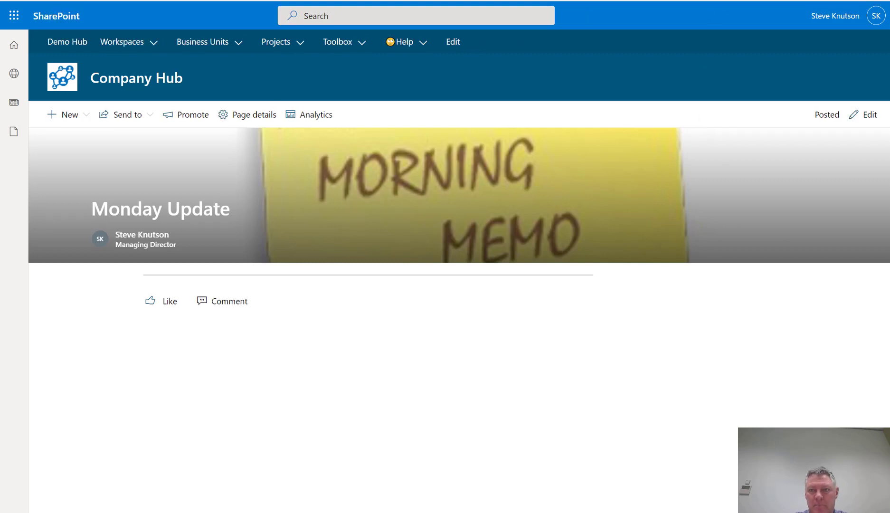
Go back from the Monday Update news page to the SharePoint Site Pages library
key("alt+Left")
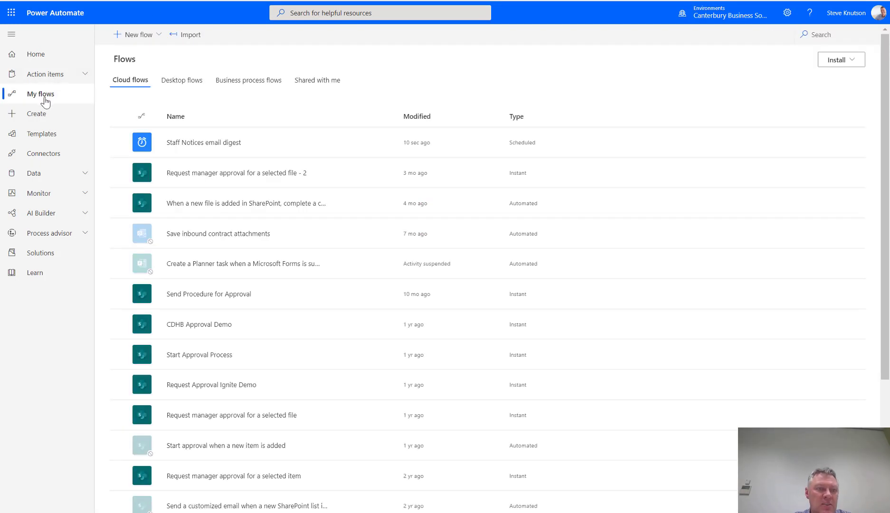
Start a new scheduled cloud flow and look at its repeat frequency units, then cancel it
left_click(37, 117)
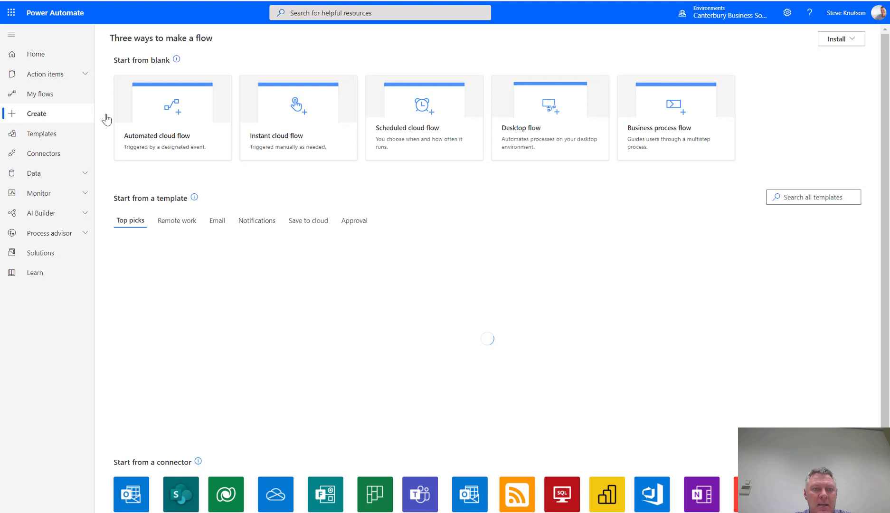
left_click(412, 133)
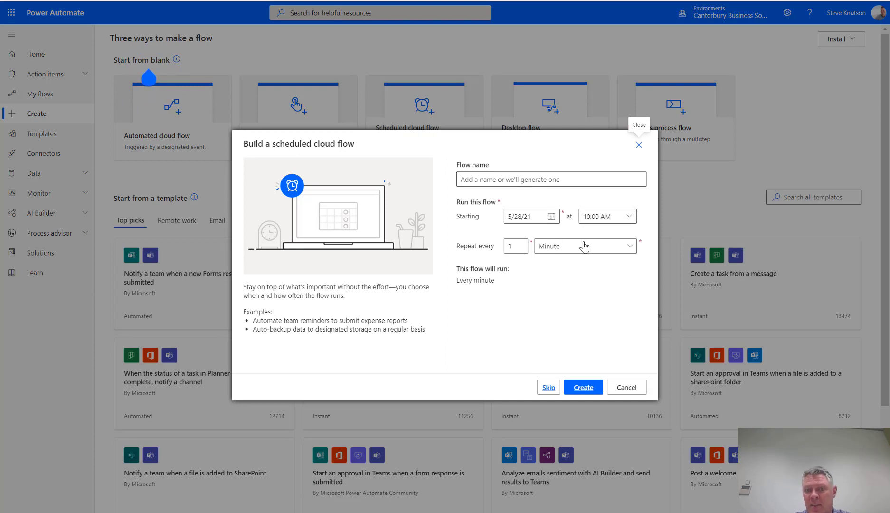
left_click(582, 247)
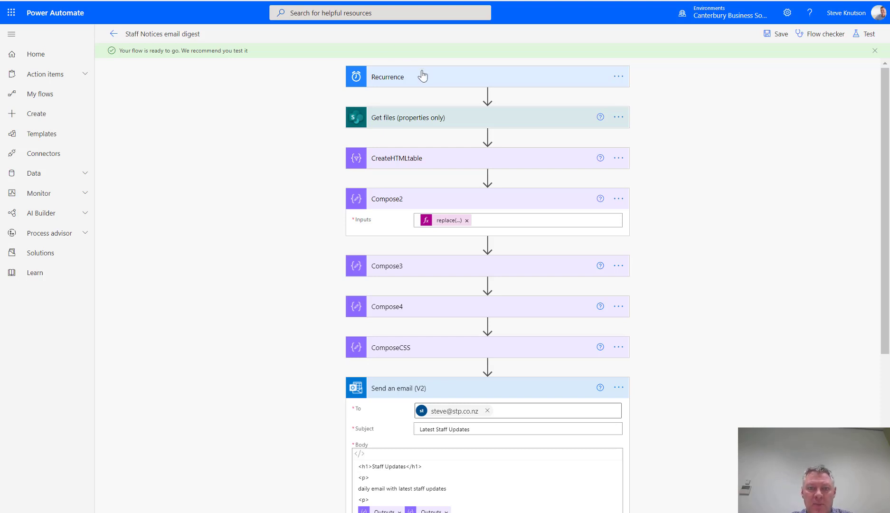
left_click(457, 121)
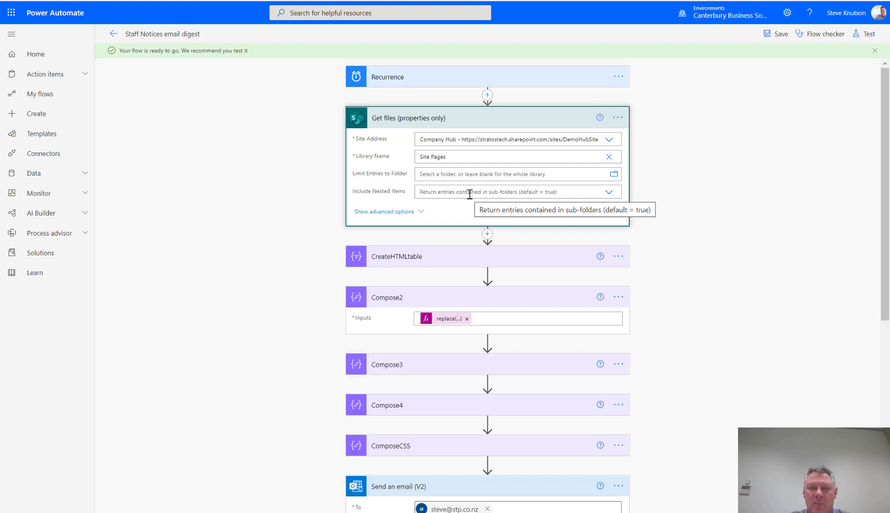
left_click(406, 214)
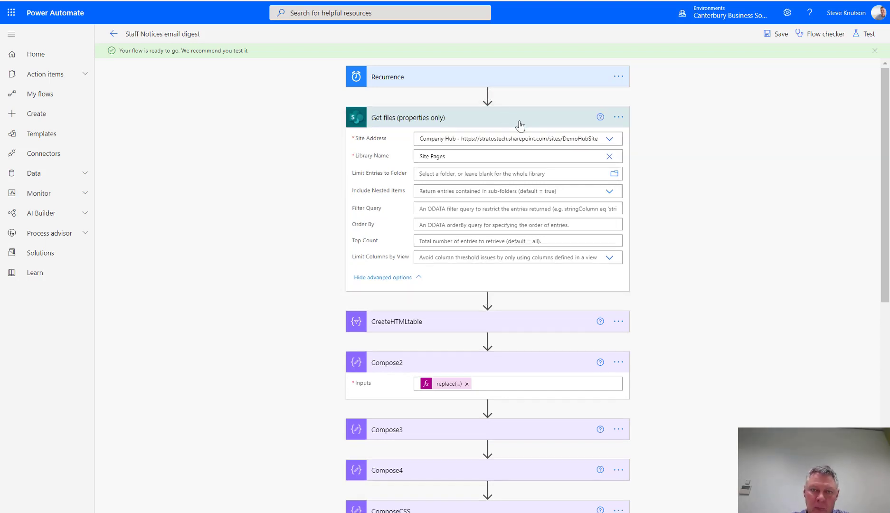
left_click(495, 114)
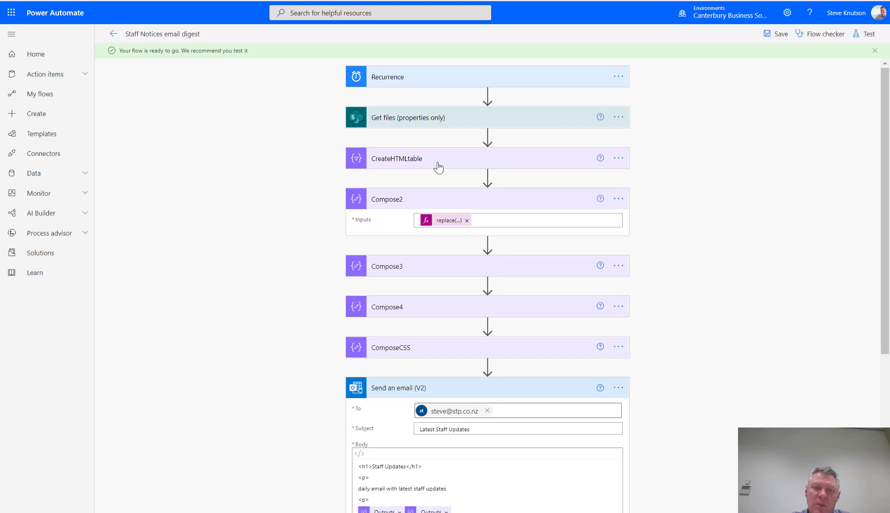
Expand CreateHTMLtable and inspect its Title, Author and Link columns, opening the concat('<a href="') expression
left_click(438, 164)
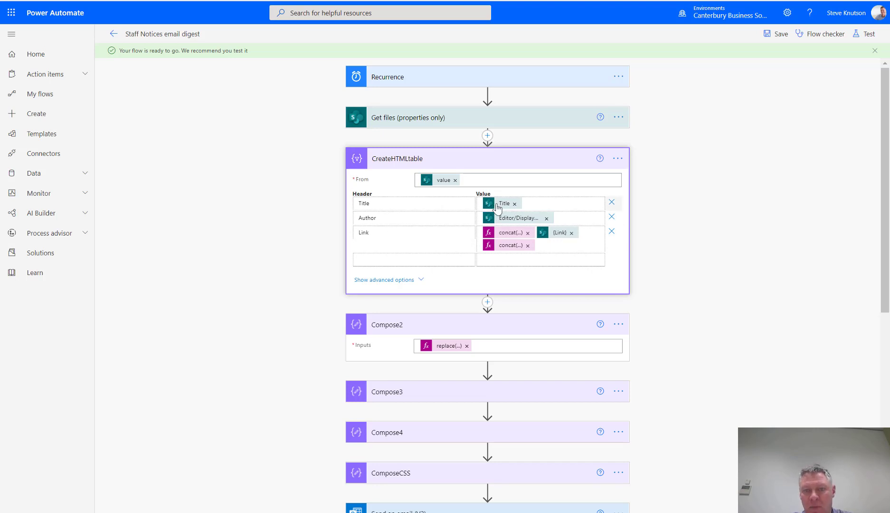
mouse_move(498, 208)
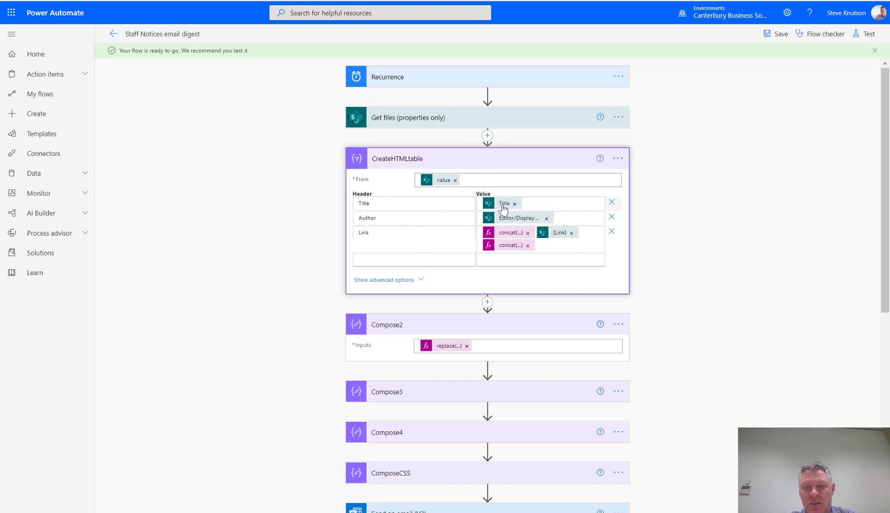
mouse_move(510, 223)
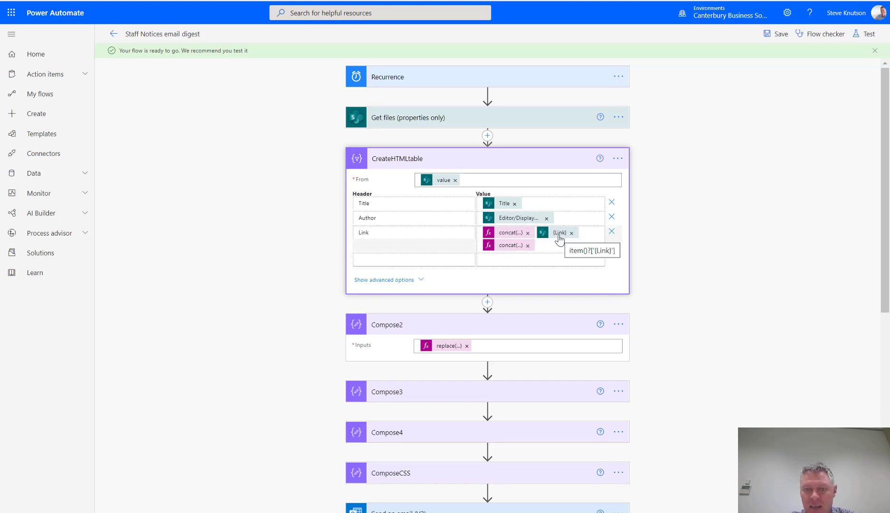
left_click(504, 243)
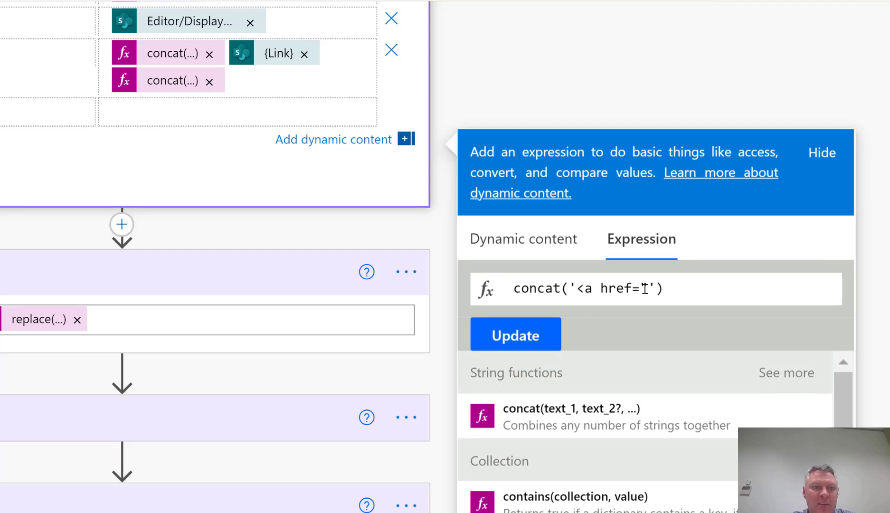
Inspect the Link column's closing '">Click here</a>' concat expression, then collapse Compose2
left_click(269, 61)
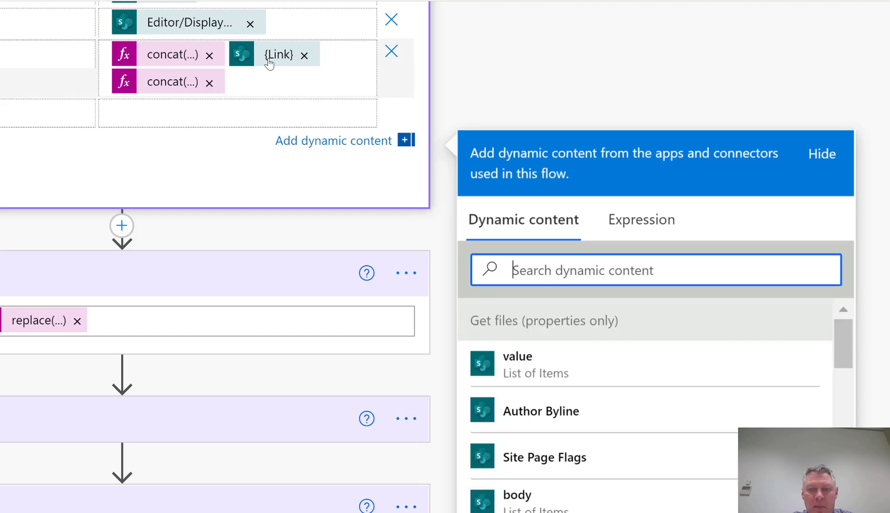
left_click(625, 219)
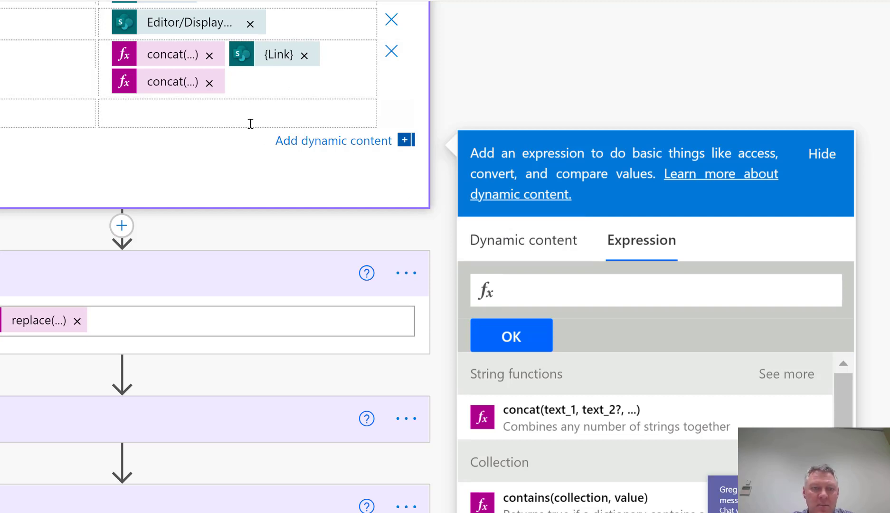
left_click(180, 81)
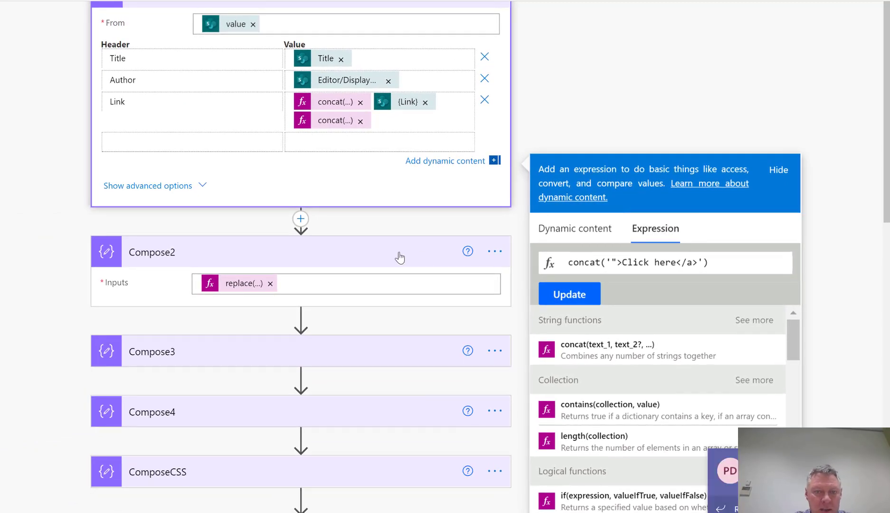
left_click(398, 256)
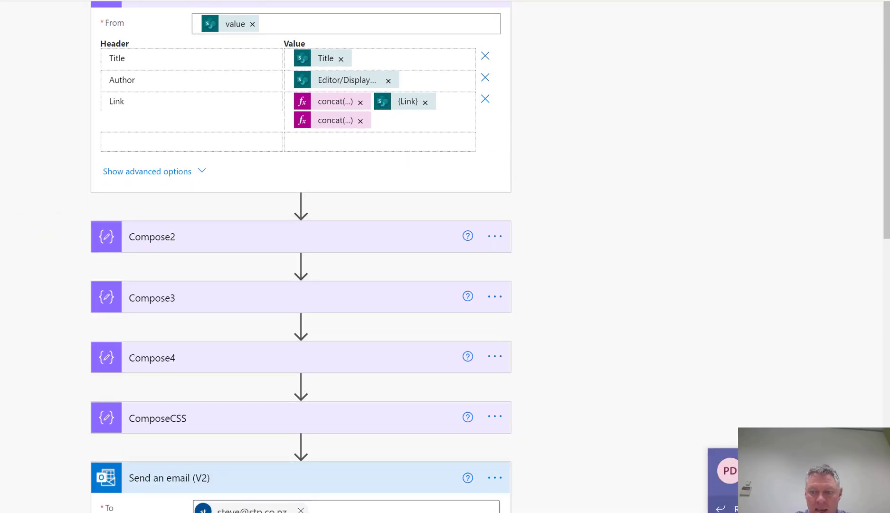
Review Compose2's replace expression converting '&lt;a href=&quot;' in CreateHTMLtable's output to '<a href="'
left_click(359, 244)
left_click(247, 269)
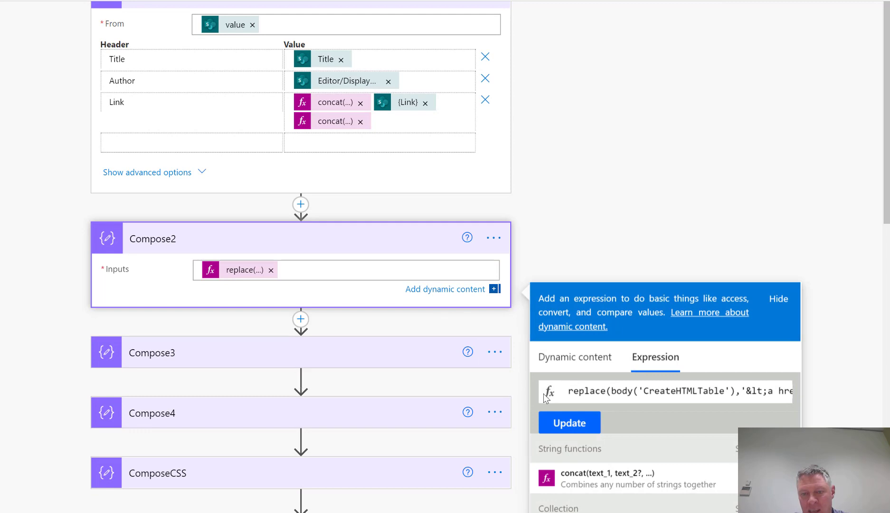
double_click(727, 394)
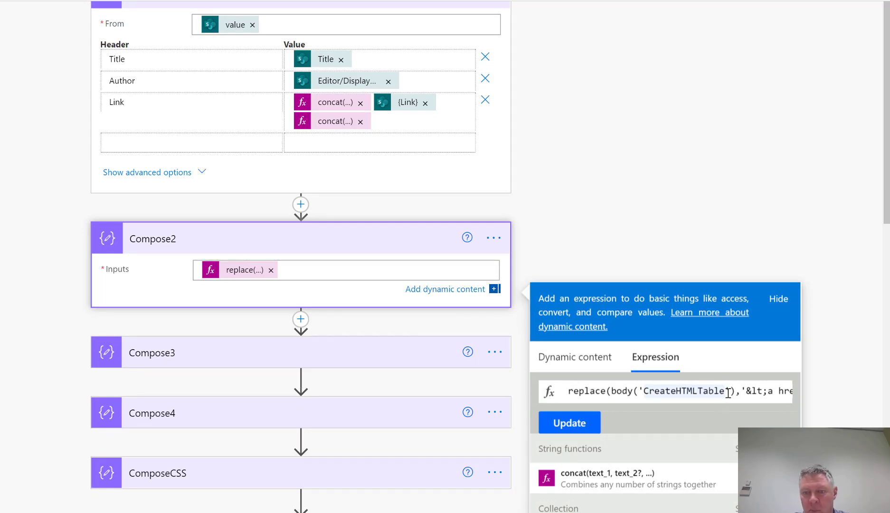
left_click(728, 393)
key("Right")
key("Right")
key("Right")
key("Right")
key("Right")
key("Right")
key("Right")
key("Right")
key("Right")
key("Right")
key("Right")
key("Right")
key("Right")
key("Right")
key("Right")
key("Right")
key("Right")
key("Right")
key("Right")
key("Right")
key("Right")
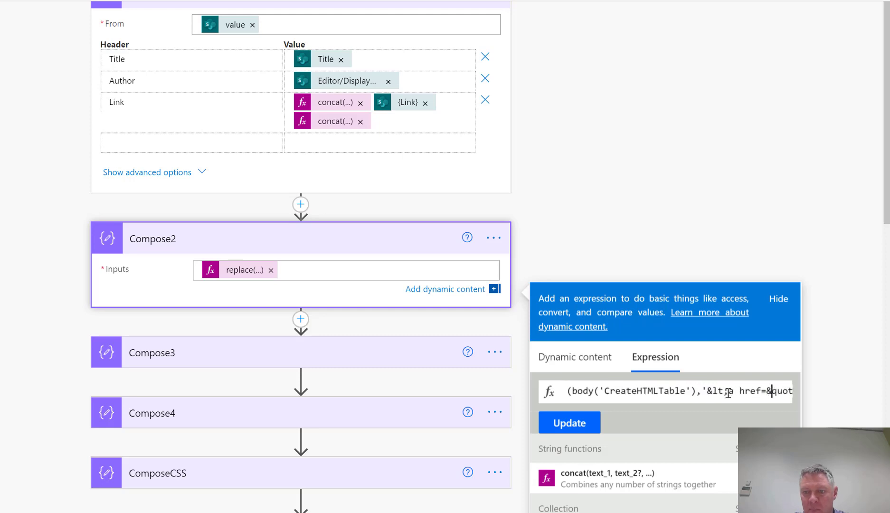
key("Right")
key("Right")
key("Right")
key("Right")
key("Right")
key("Right")
key("Right")
key("Right")
key("Right")
key("Right")
key("Right")
key("Right")
key("Right")
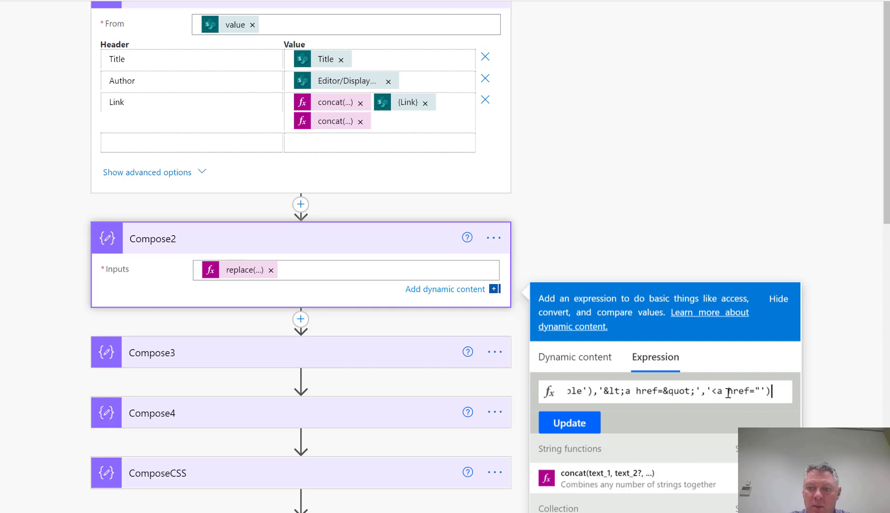
Open Compose3's replace expression that converts '&quot;&gt;' in Compose2's output
left_click(320, 359)
left_click(225, 370)
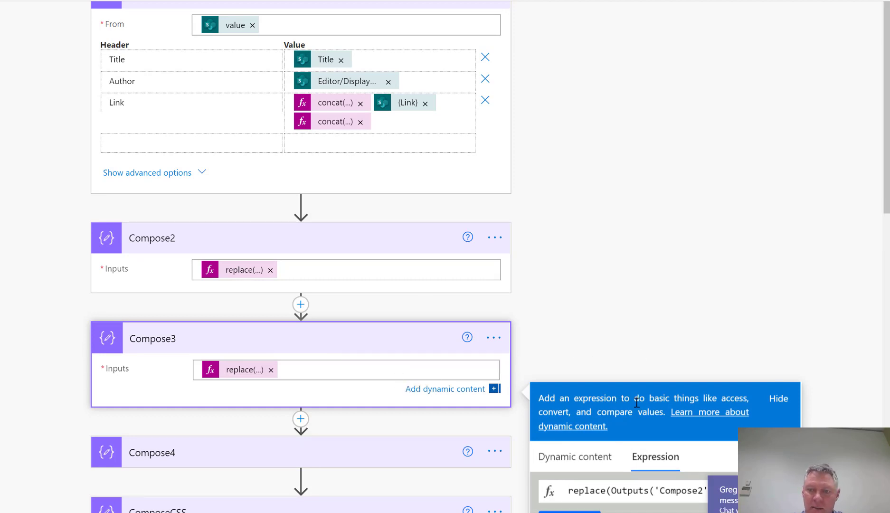
scroll(403, 386, "down", 3)
Open Compose4's replace expression converting the encoded '&lt;/a&gt;' closing tag in Compose3's output
left_click(365, 332)
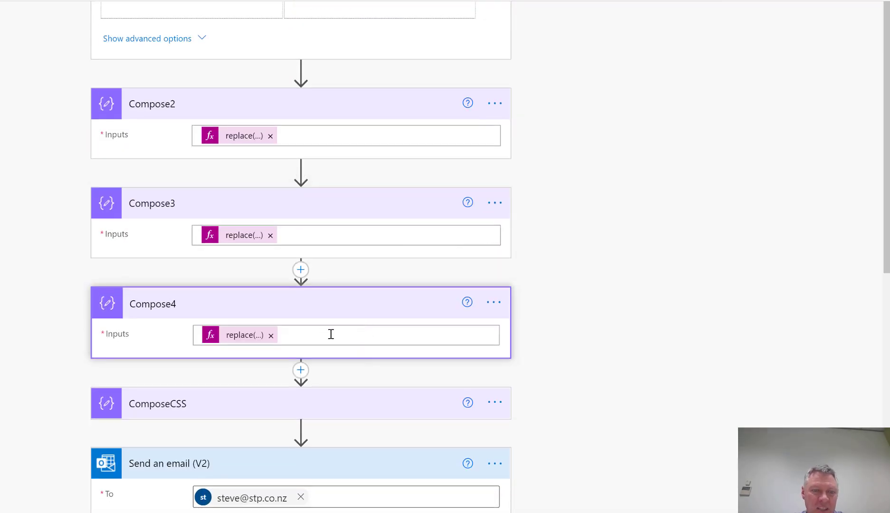
left_click(236, 337)
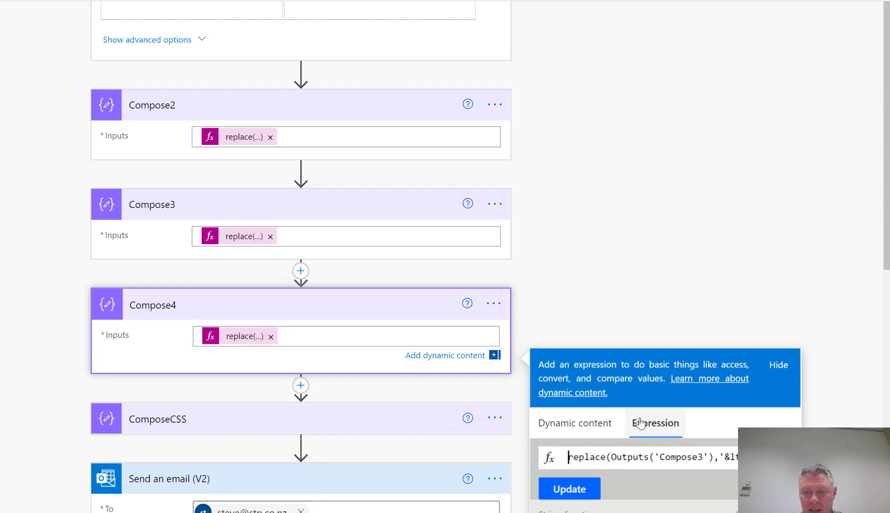
double_click(660, 457)
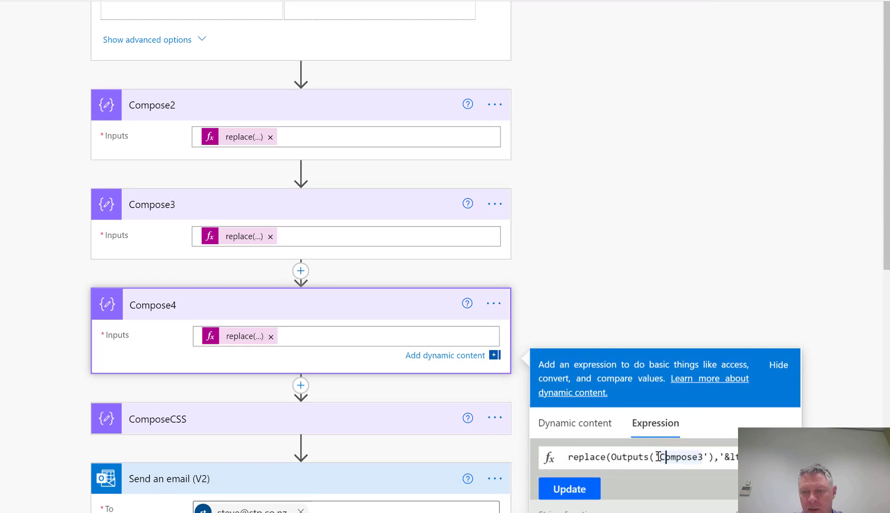
key("Right")
key("Right")
key("Right")
key("Right")
key("Right")
key("Right")
key("Right")
key("Right")
key("Right")
key("Right")
key("Right")
key("Right")
key("Right")
key("Right")
key("Right")
key("Right")
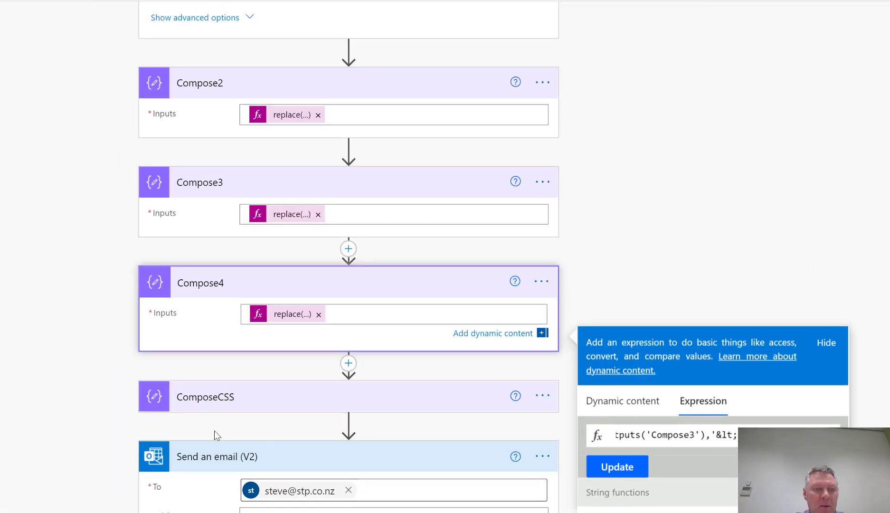
Expand ComposeCSS, scroll through its table style rules, then collapse it
left_click(277, 409)
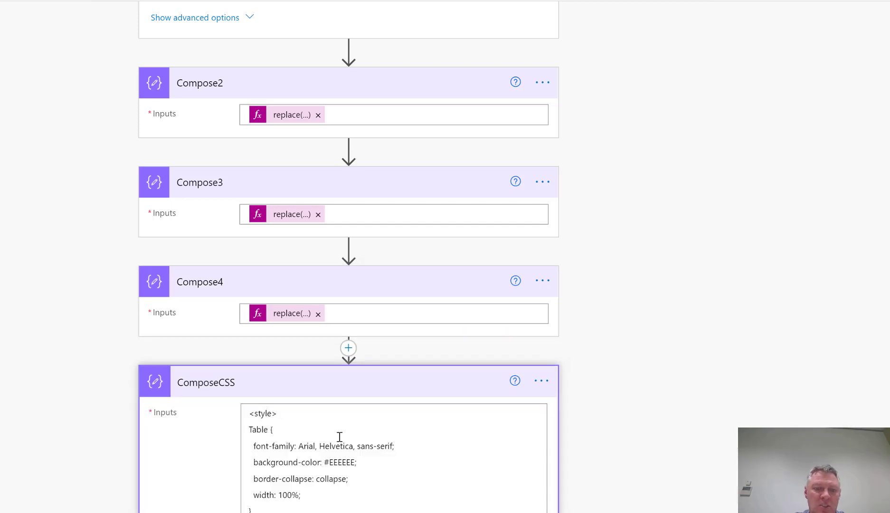
scroll(340, 437, "down", 4)
scroll(339, 437, "down", 3)
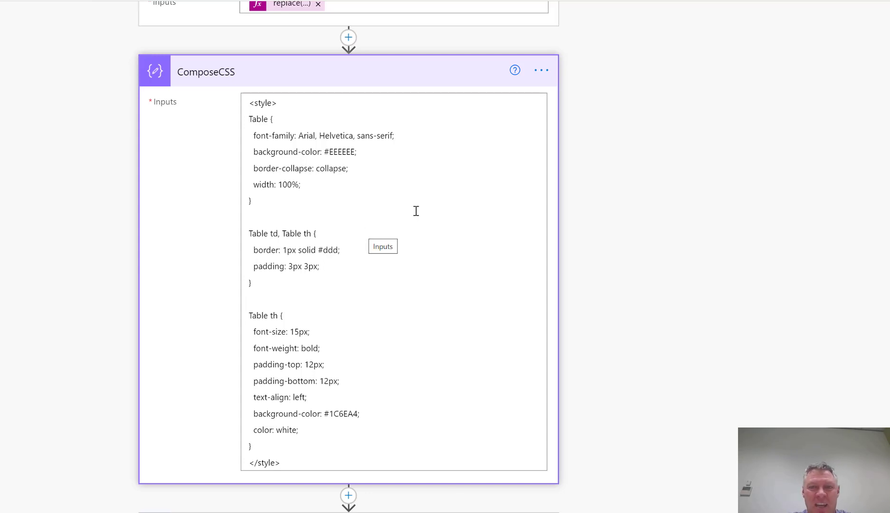
left_click(418, 76)
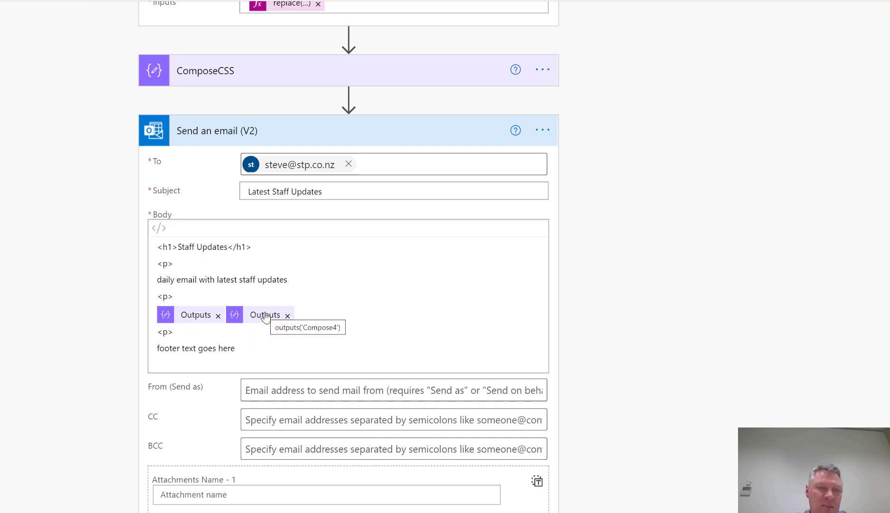
scroll(338, 80, "up", 2)
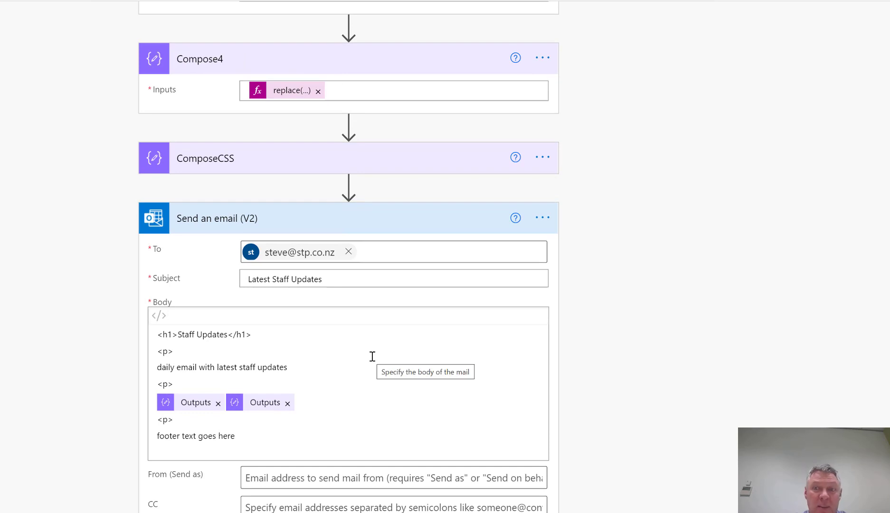
scroll(372, 357, "down", 4)
scroll(372, 357, "up", 15)
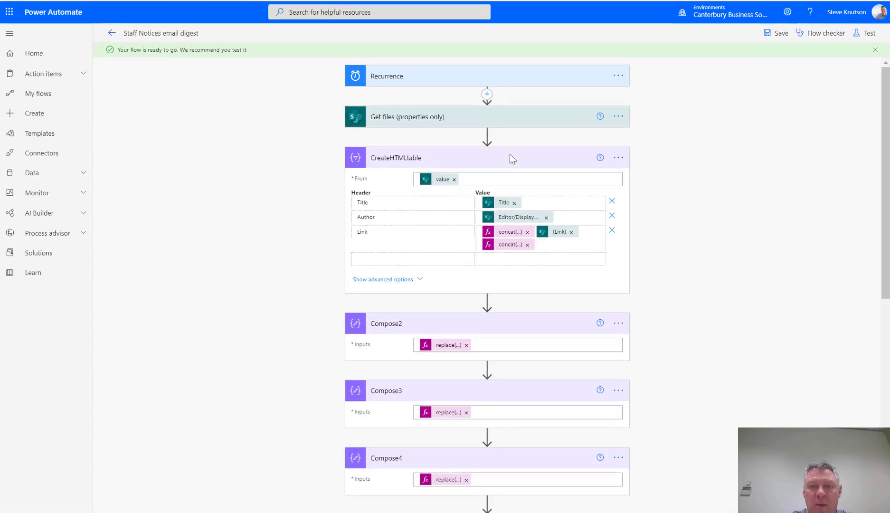
Save the Staff Notices email digest flow and start a manual test run
left_click(856, 38)
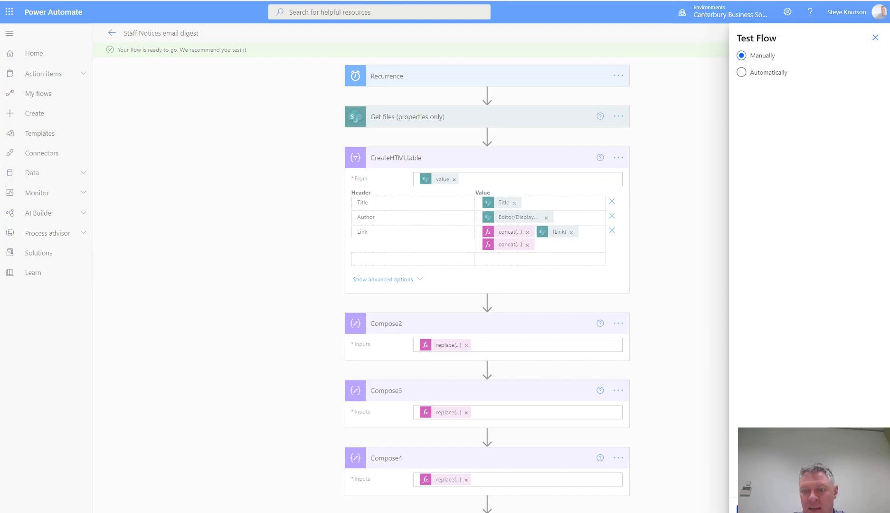
left_click(750, 506)
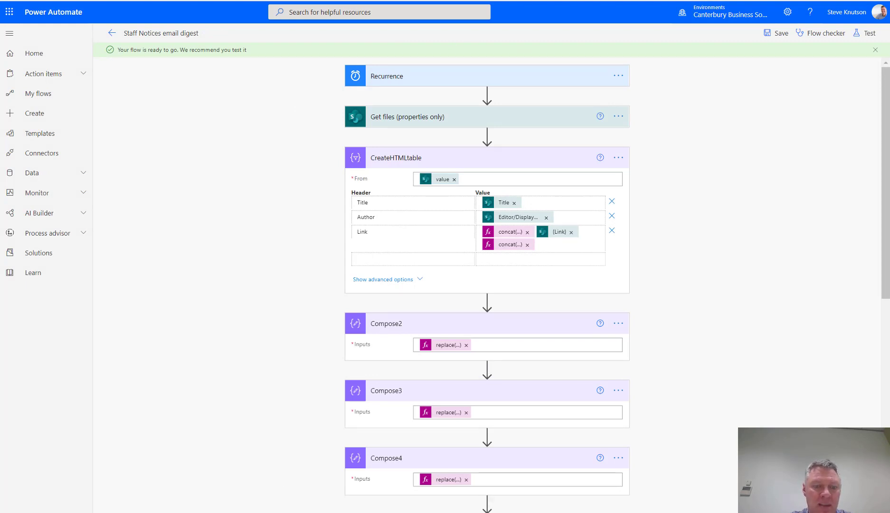
Switch to Outlook on the web to view the Latest Staff Updates digest email
left_click(309, 505)
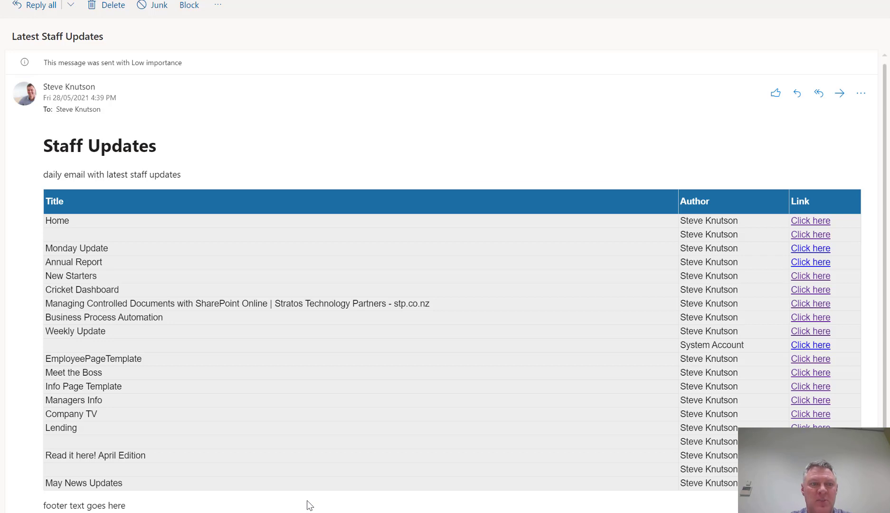